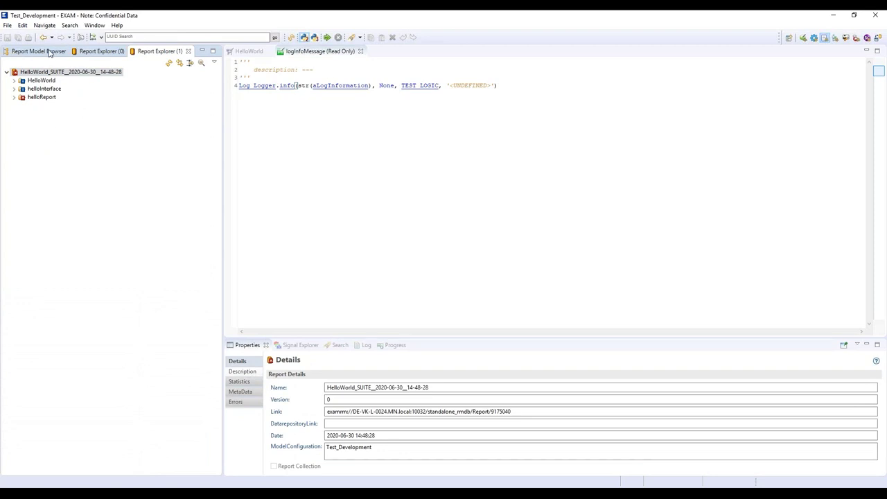
# Open the newest HelloWorld_SUITE report from the report database's latest reports and expand its HelloWorld, helloInterface and helloReport groups
pyautogui.click(49, 52)
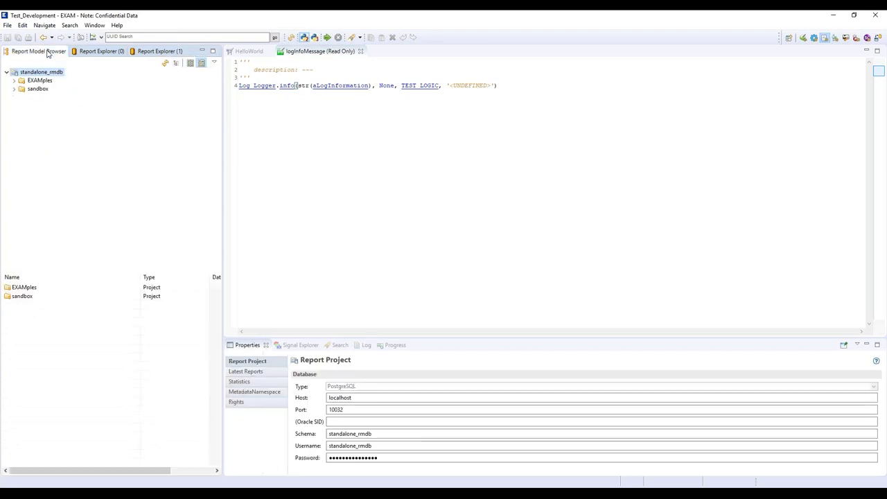
pyautogui.click(246, 371)
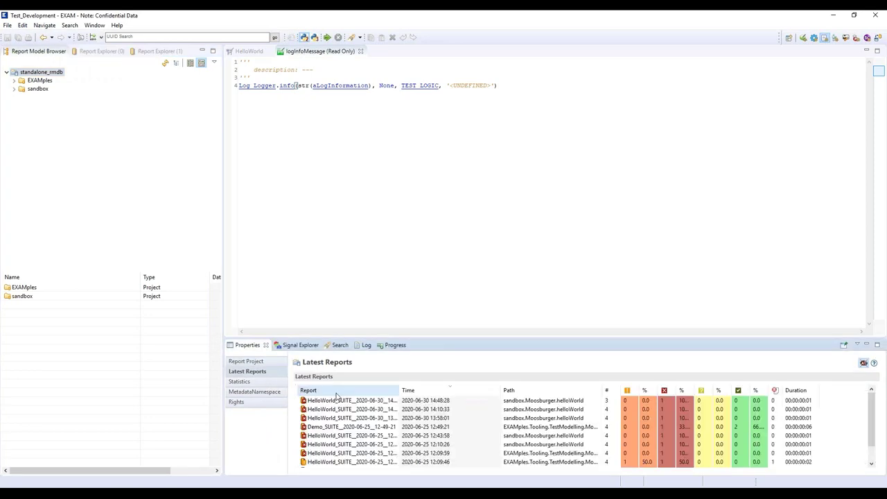
pyautogui.doubleClick(373, 402)
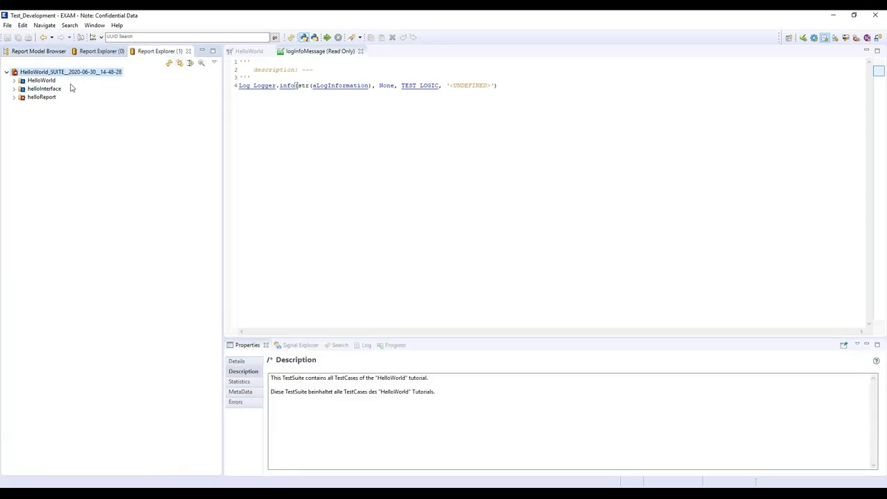
pyautogui.click(14, 80)
pyautogui.click(14, 97)
pyautogui.click(14, 114)
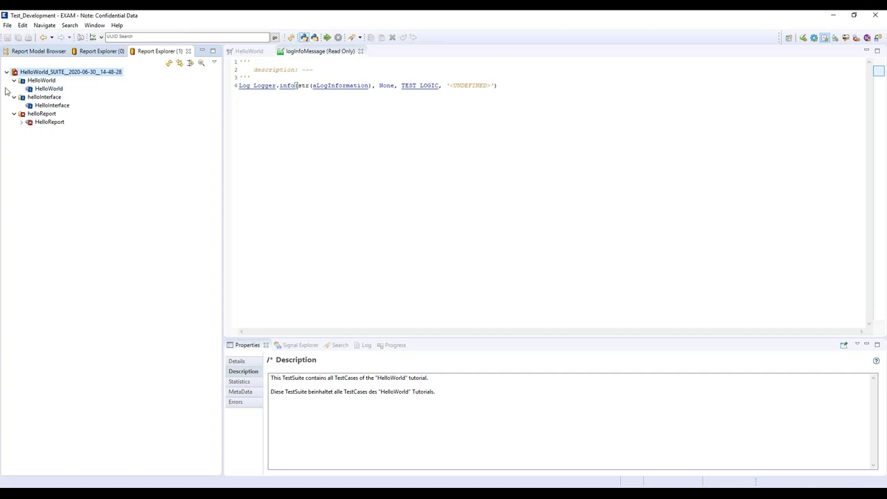
pyautogui.click(22, 123)
# Open the HelloReport test case's report and examine the details of both Result subtests and the log file
pyautogui.click(48, 122)
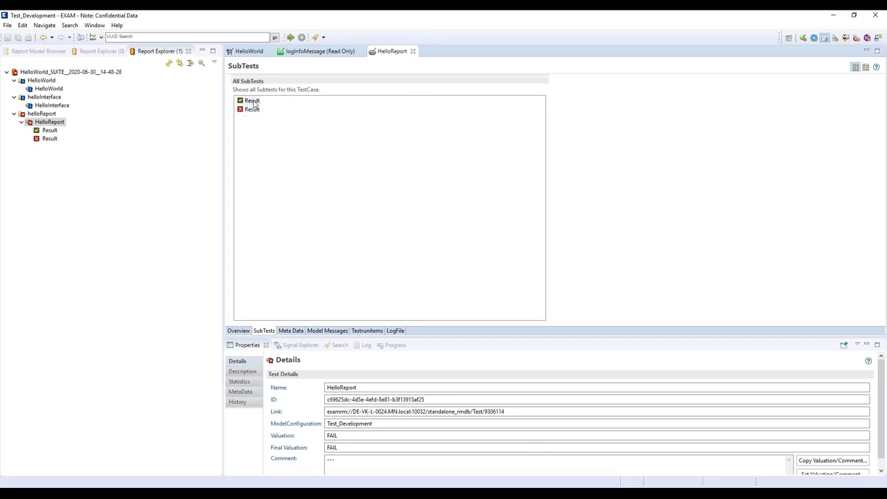
pyautogui.click(253, 101)
pyautogui.click(252, 109)
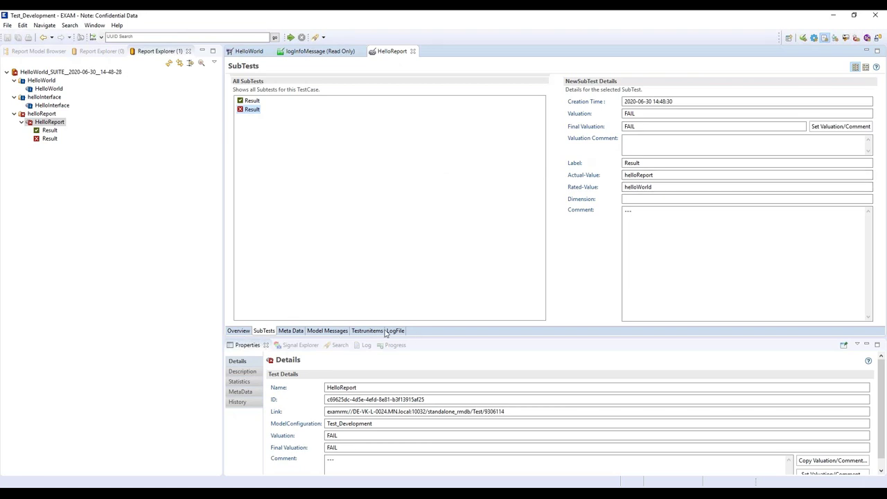
pyautogui.click(394, 331)
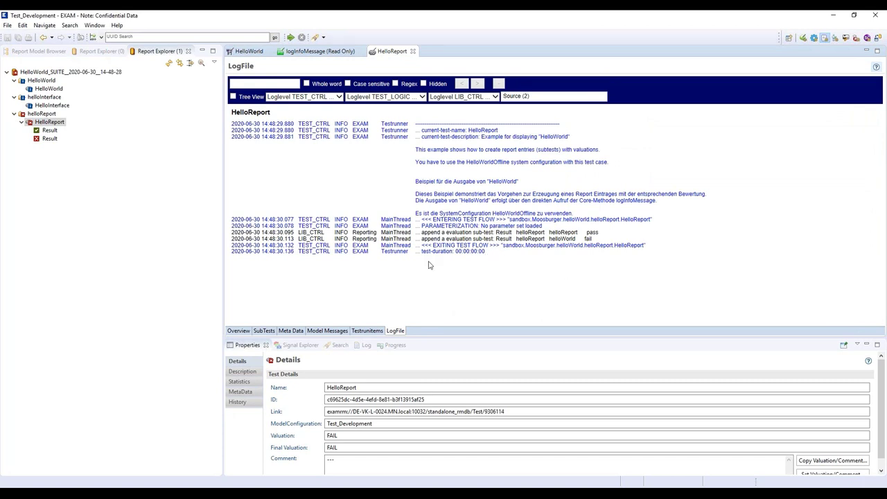
# Compare the actual values, rated values and valuations of both results in the HelloReport overview, and close that report
pyautogui.click(243, 332)
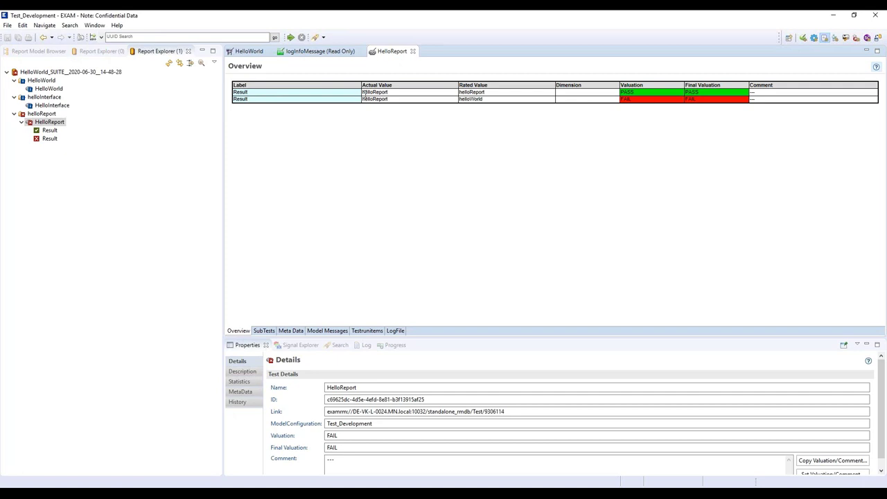
pyautogui.moveTo(363, 92); pyautogui.dragTo(405, 92)
pyautogui.moveTo(487, 93); pyautogui.dragTo(459, 93)
pyautogui.click(378, 102)
pyautogui.moveTo(478, 99); pyautogui.dragTo(458, 99)
pyautogui.moveTo(637, 101); pyautogui.dragTo(620, 101)
pyautogui.moveTo(696, 101); pyautogui.dragTo(684, 100)
pyautogui.click(61, 123)
pyautogui.click(412, 51)
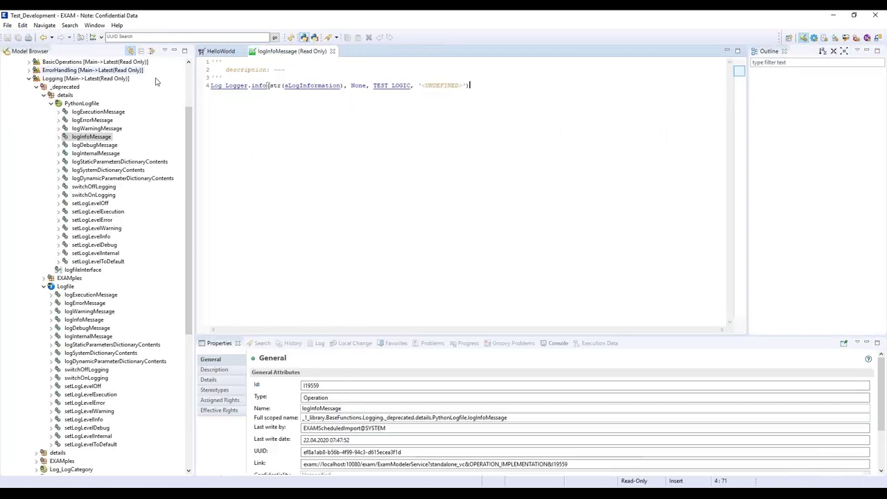
# Open the HelloWorld_SUITE report's metadata and examine the (default) entries and the date of last code synchronization
pyautogui.click(824, 38)
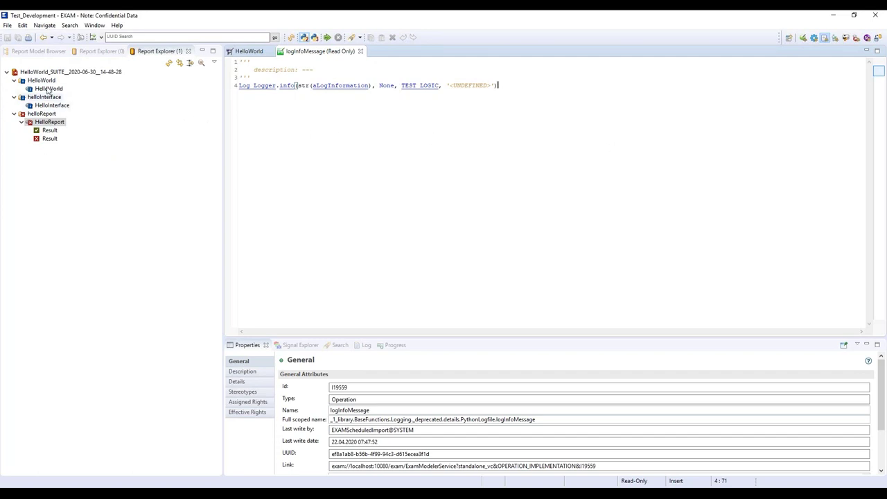
pyautogui.click(69, 72)
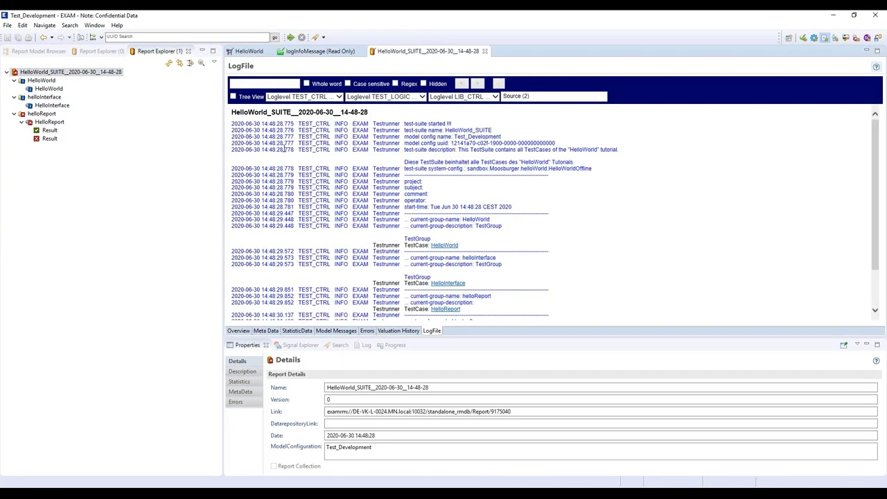
pyautogui.click(238, 331)
pyautogui.click(267, 331)
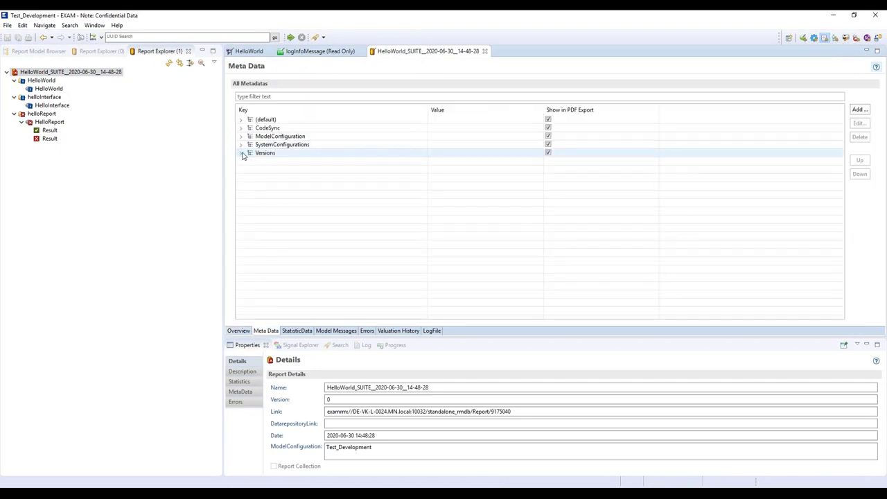
pyautogui.click(241, 128)
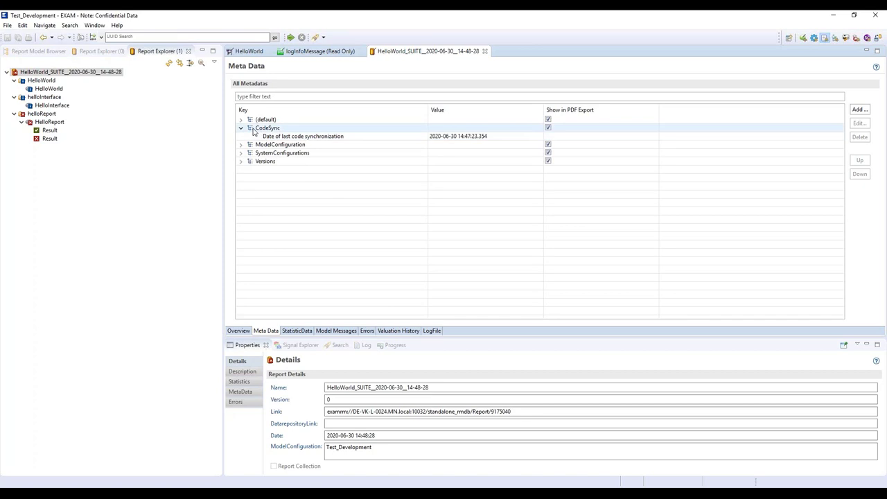
pyautogui.click(242, 120)
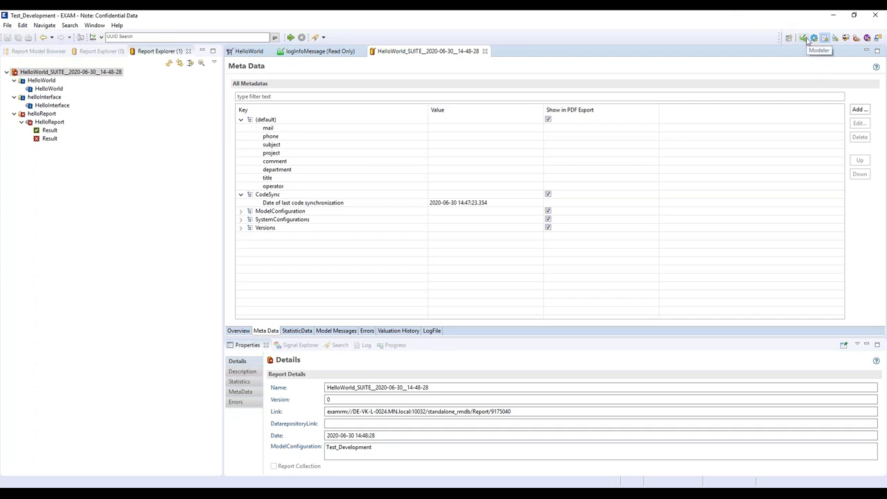
pyautogui.click(466, 206)
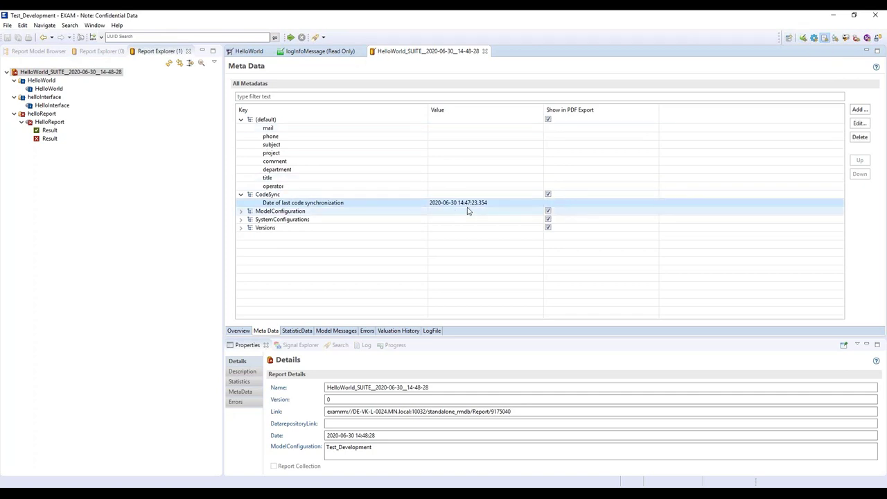
# Examine the BasicOperations entry under the ModelConfiguration metadata and the Python and Tools entries under Versions
pyautogui.click(241, 228)
pyautogui.click(249, 236)
pyautogui.click(241, 210)
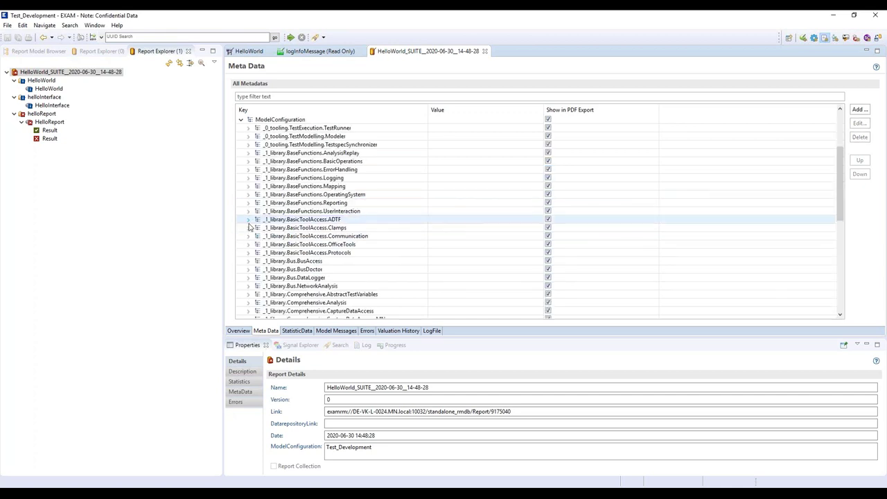
pyautogui.click(249, 161)
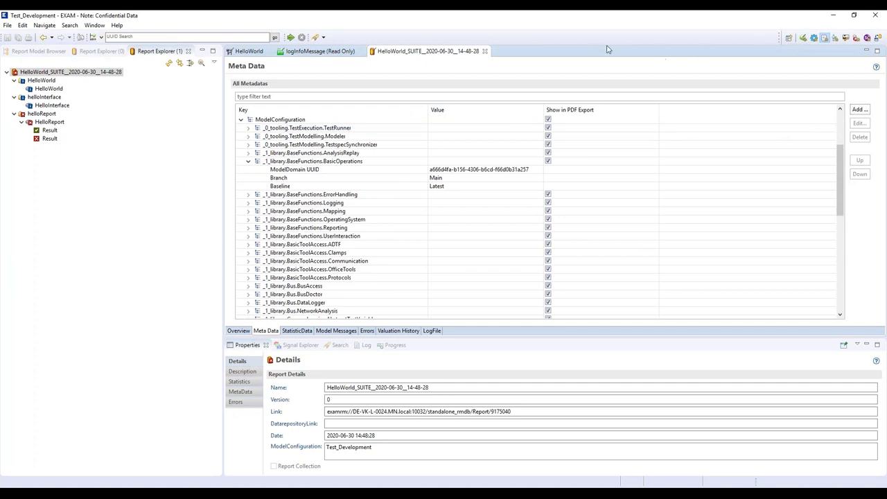
pyautogui.click(240, 120)
pyautogui.click(255, 244)
pyautogui.click(256, 260)
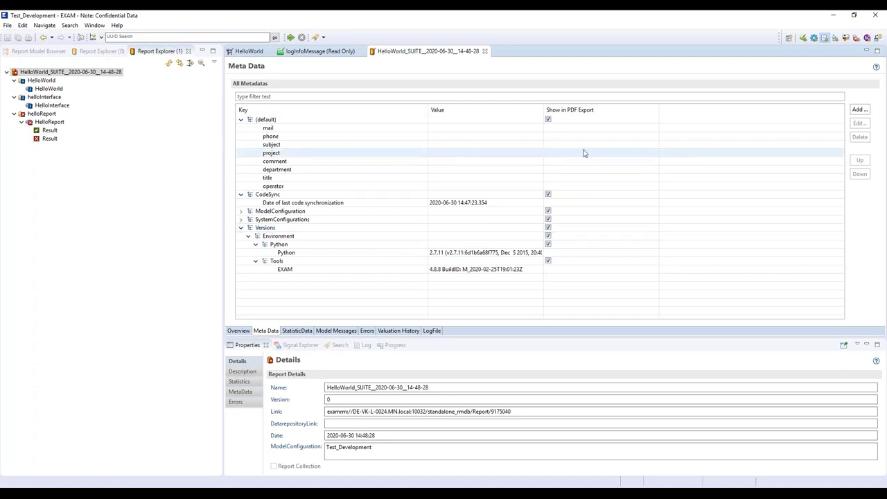
# Close the HelloWorld_SUITE report, the logInfoMessage code and the HelloWorld sequence diagram
pyautogui.click(484, 50)
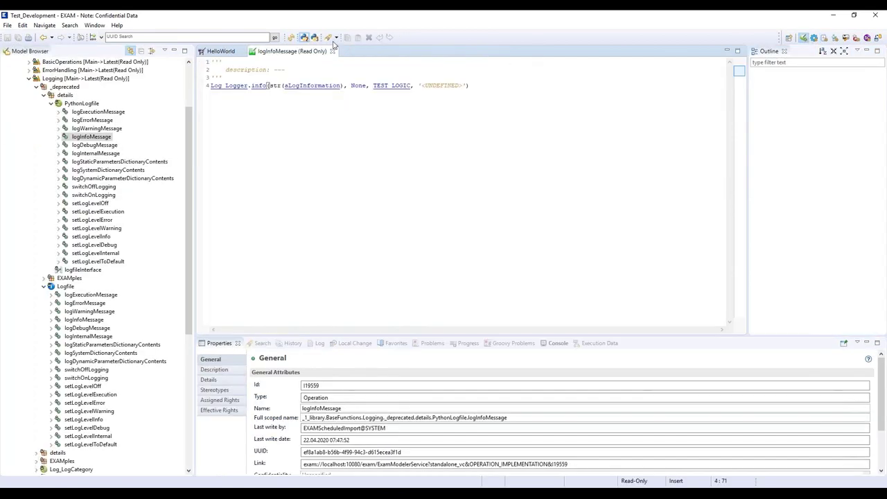
pyautogui.click(332, 52)
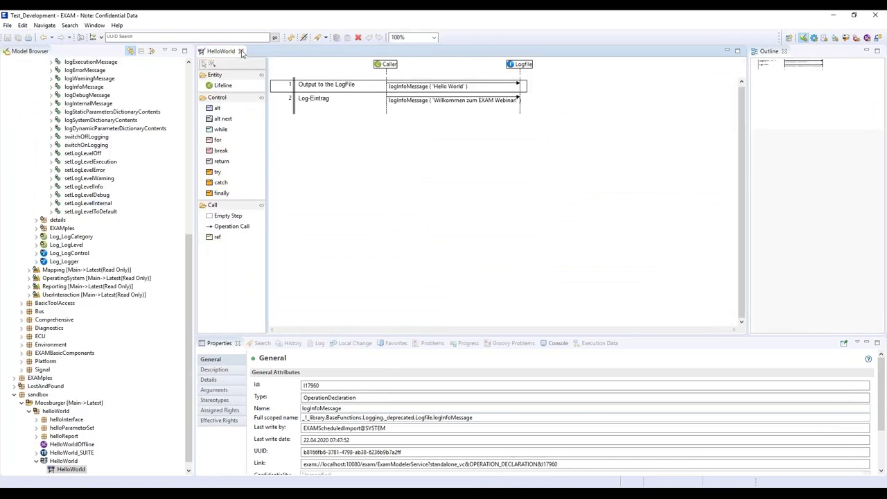
pyautogui.click(241, 52)
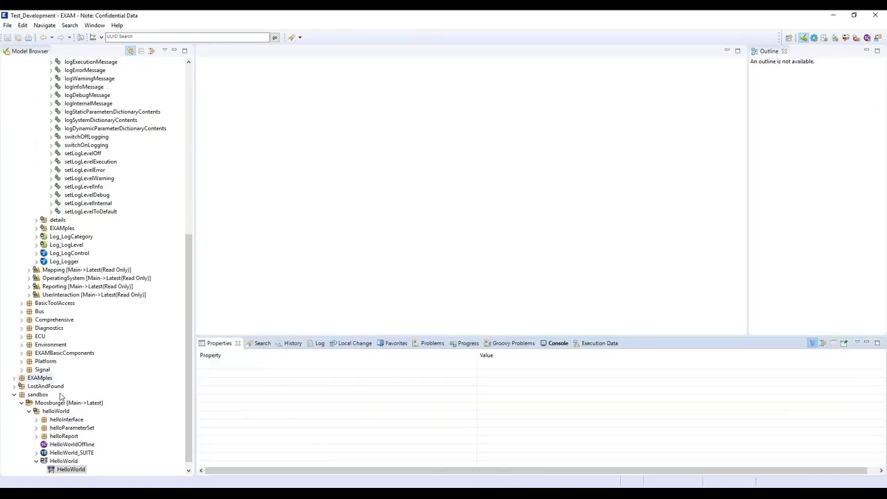
# Load Demo_SUITE from the demo package under EXAMples, Tooling, TestModelling, Modeler for execution
pyautogui.click(14, 378)
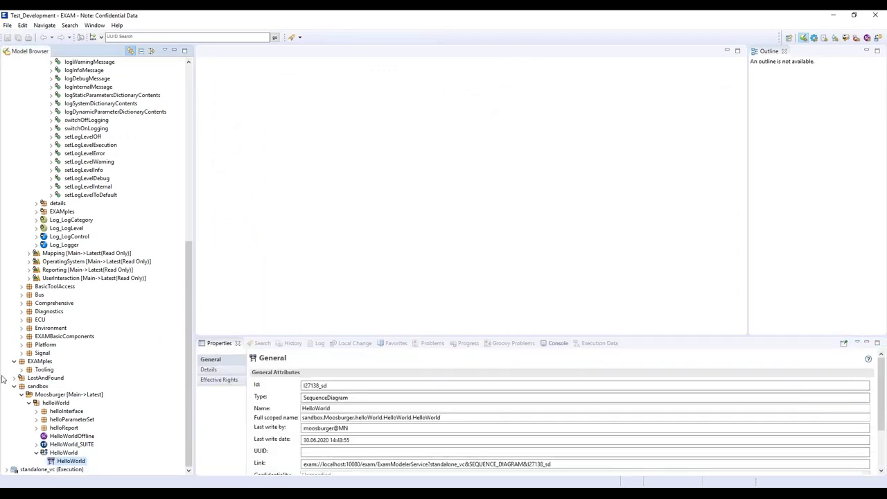
pyautogui.click(20, 370)
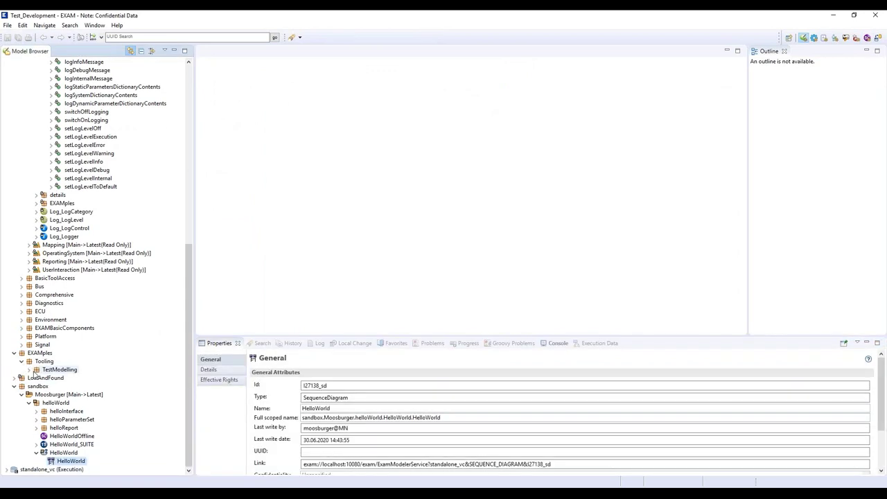
pyautogui.click(29, 370)
pyautogui.click(37, 369)
pyautogui.click(44, 386)
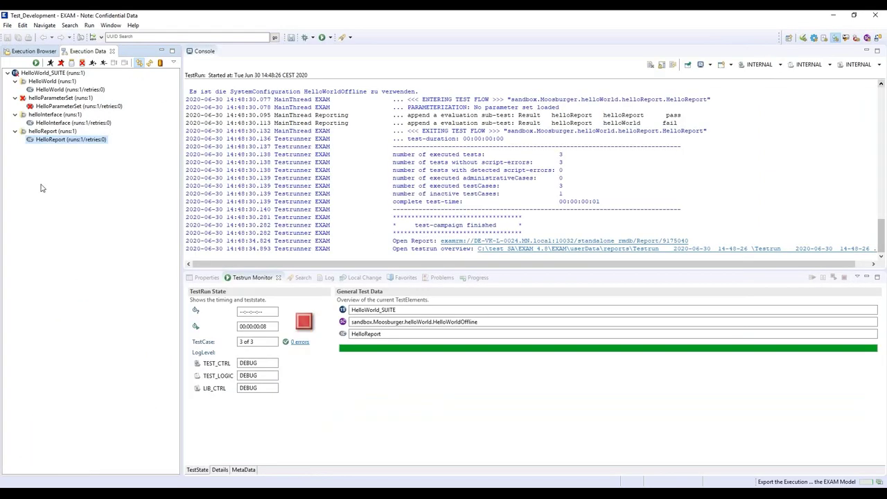
# Expand all Demo_SUITE groups down to openWindow and view the details of _02_openWindow_report and _03_openWindow_RTMeasure
pyautogui.click(16, 107)
pyautogui.click(15, 82)
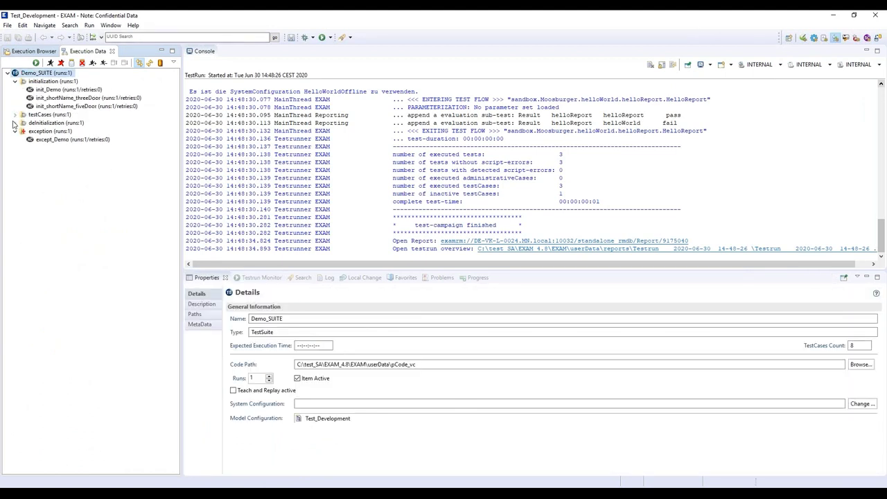
pyautogui.click(15, 122)
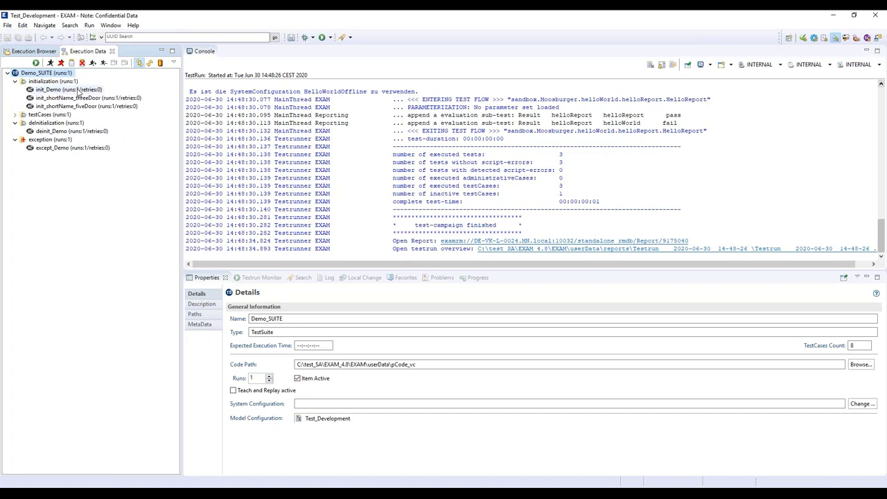
pyautogui.click(15, 115)
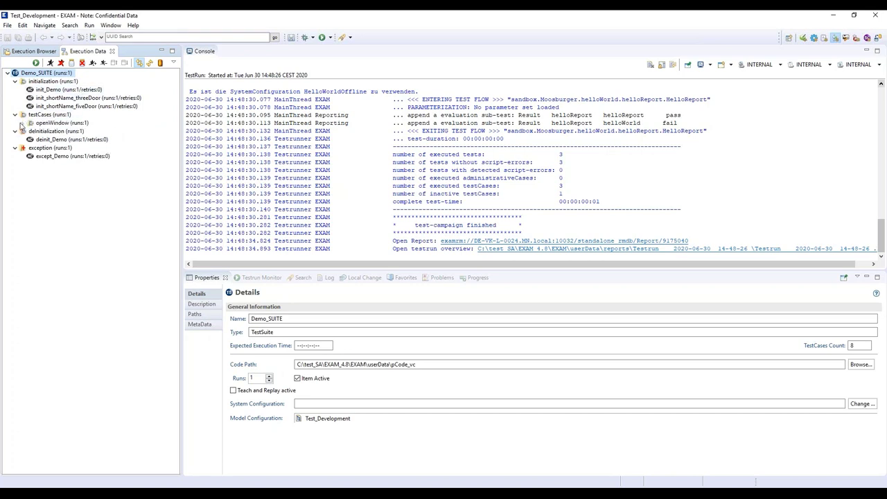
pyautogui.click(22, 122)
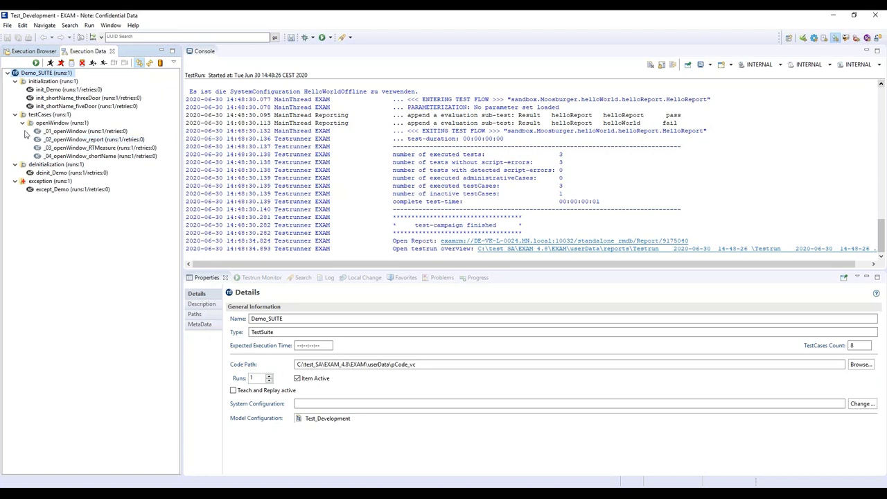
pyautogui.click(82, 140)
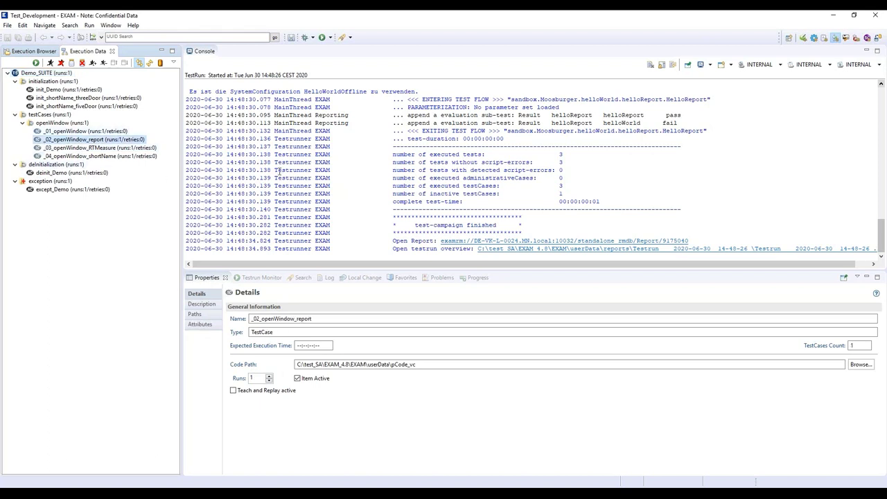
pyautogui.click(99, 148)
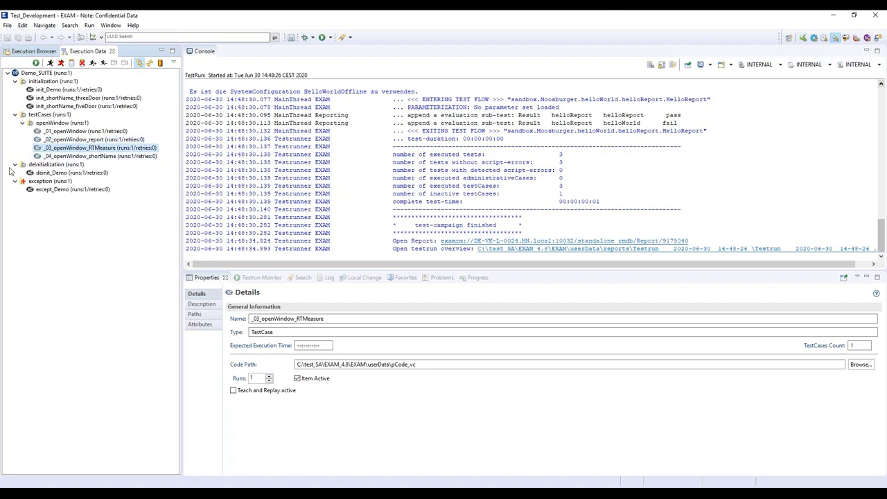
# View the demo package around Demo_SUITE in the model tree and return to the suite's execution data
pyautogui.click(802, 37)
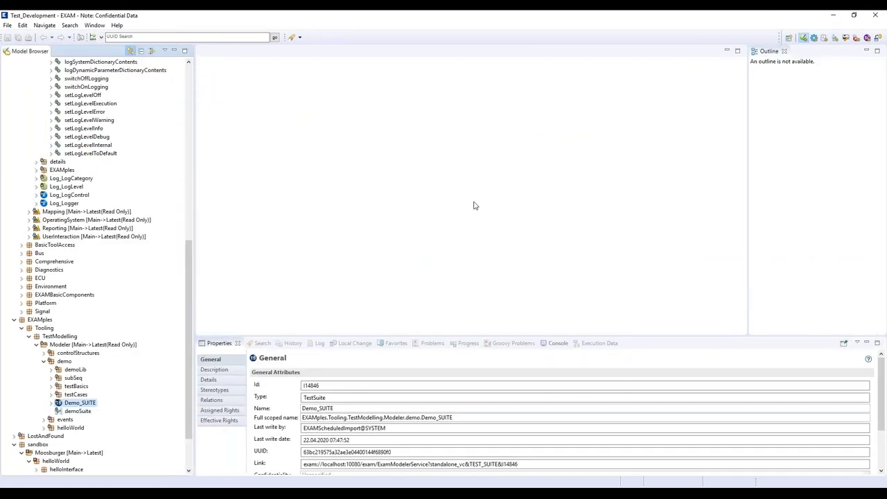
pyautogui.moveTo(190, 388); pyautogui.dragTo(191, 420)
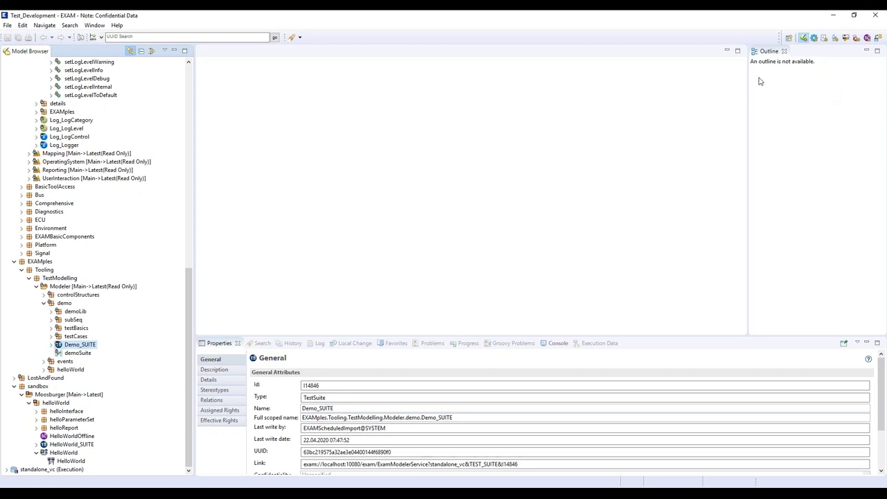
pyautogui.click(835, 37)
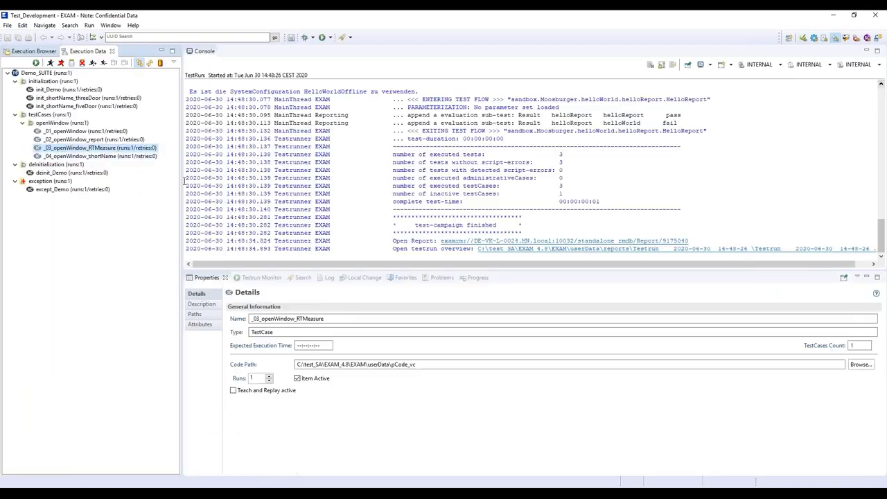
# Run Demo_SUITE with the DemoOffline system configuration from the demo testBasics package
pyautogui.click(36, 62)
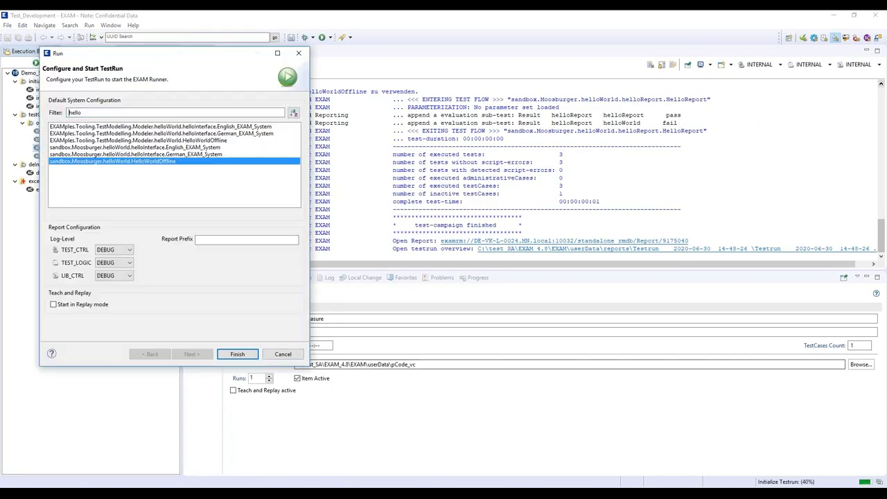
pyautogui.write('demo')
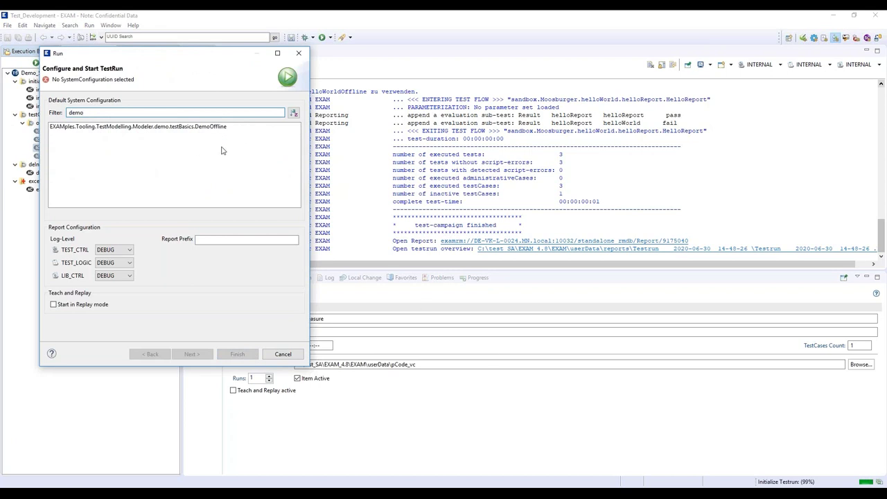
pyautogui.click(187, 129)
pyautogui.click(237, 355)
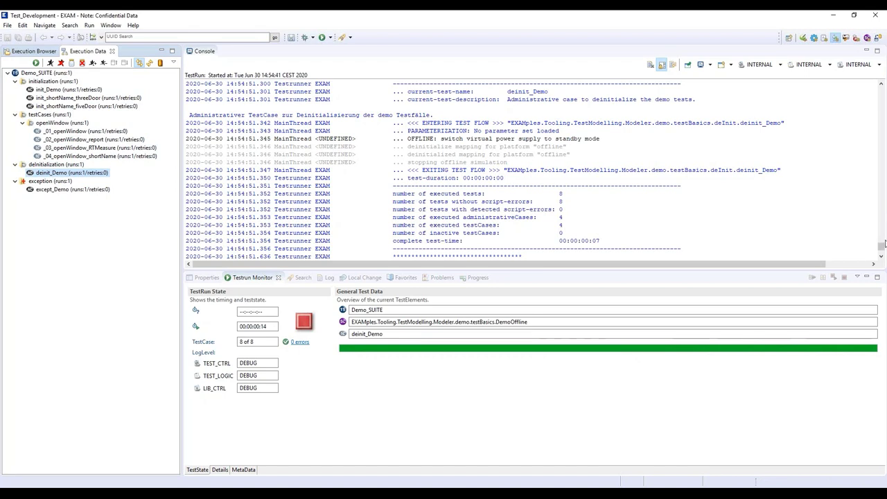
# Examine the platform initialization and the Init Mapping variable messages of init_Demo in the console log
pyautogui.moveTo(882, 249); pyautogui.dragTo(882, 104)
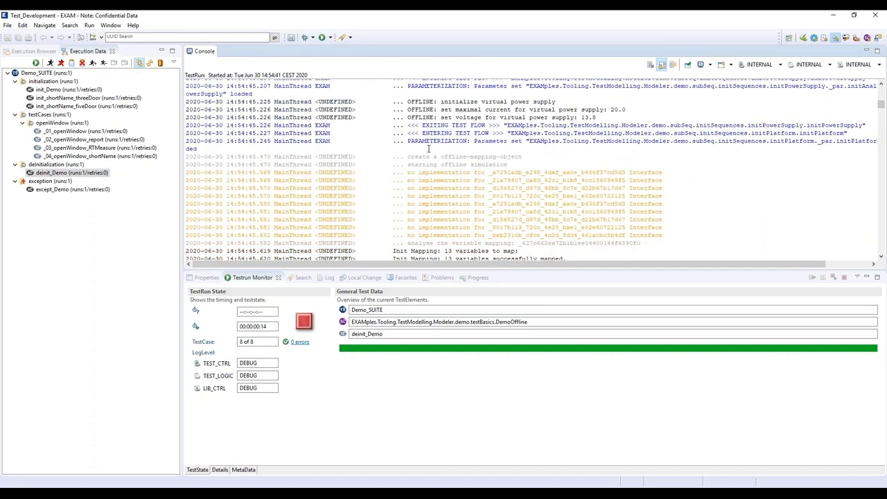
pyautogui.scroll(-2, 658, 199)
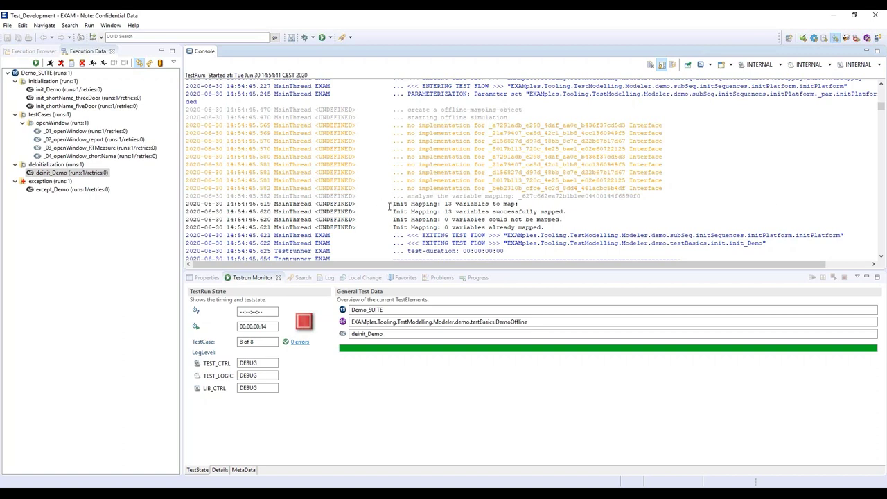
pyautogui.moveTo(392, 205); pyautogui.dragTo(585, 219)
pyautogui.scroll(-5, 586, 219)
pyautogui.scroll(3, 545, 180)
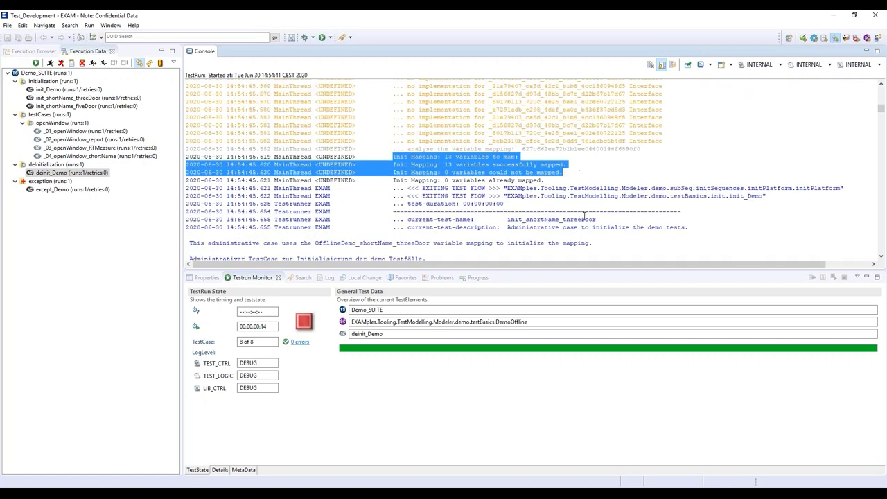
pyautogui.scroll(3, 461, 176)
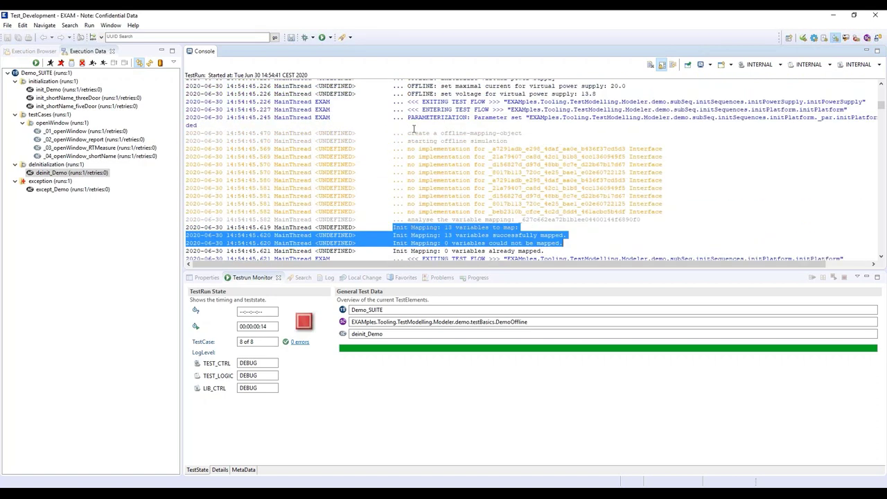
# Read the log from the threeDoor and fiveDoor initializations through the openWindow test cases to the closing run summary
pyautogui.scroll(-6, 414, 129)
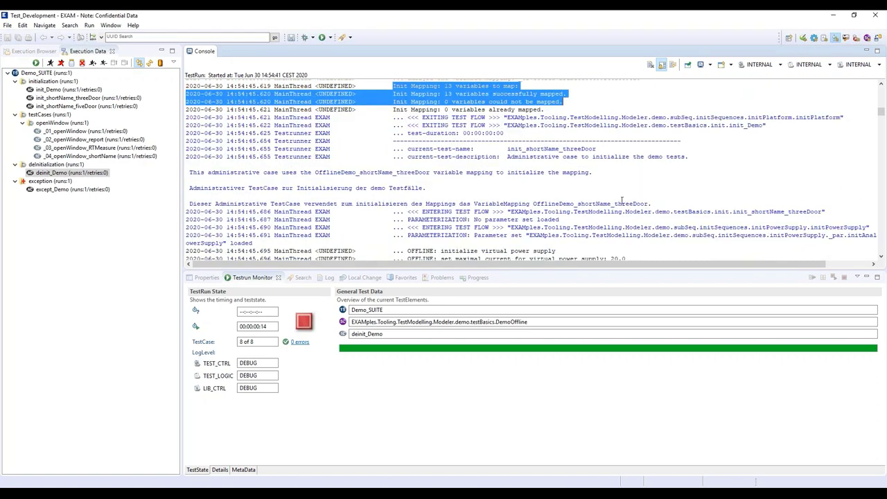
pyautogui.scroll(-5, 547, 158)
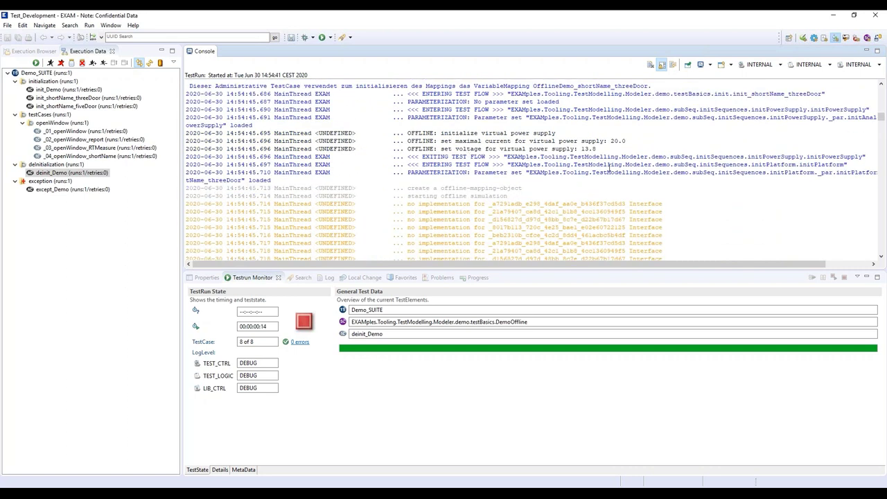
pyautogui.scroll(-2, 473, 130)
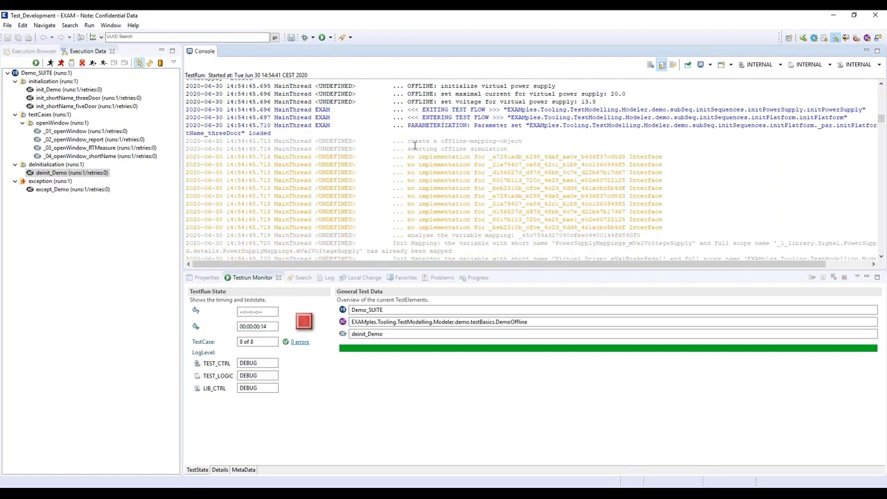
pyautogui.scroll(-10, 414, 144)
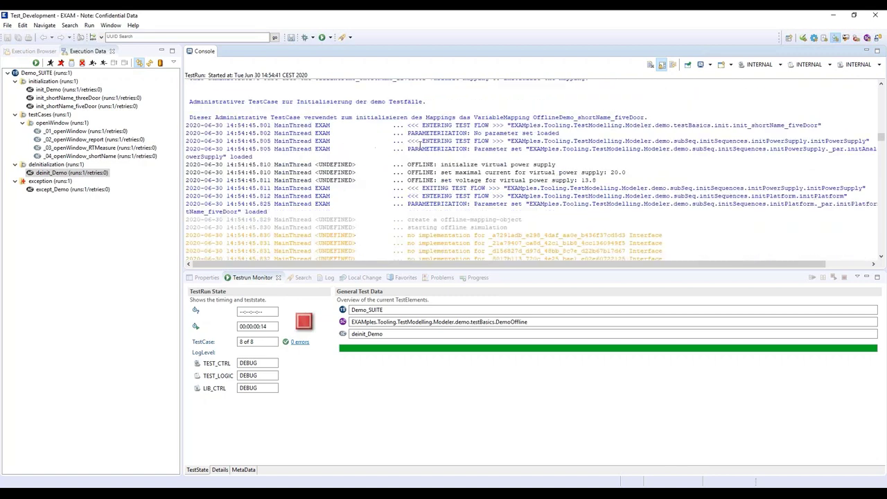
pyautogui.scroll(-15, 420, 144)
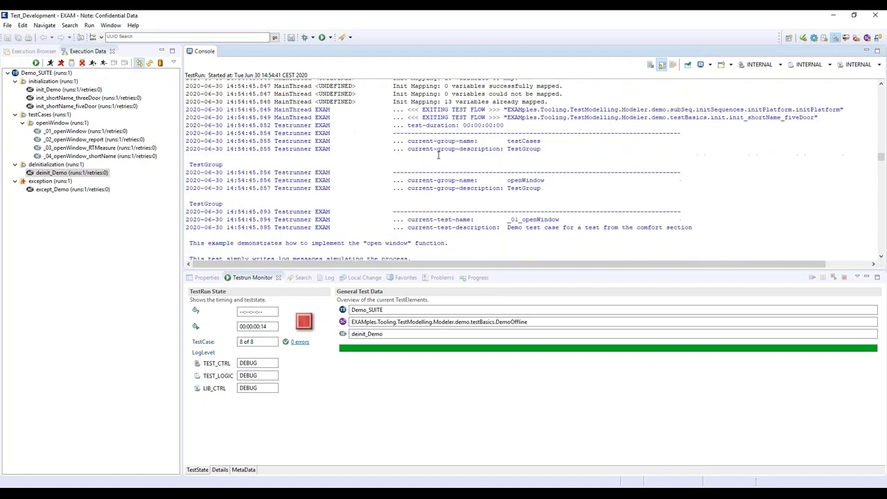
pyautogui.scroll(-8, 429, 158)
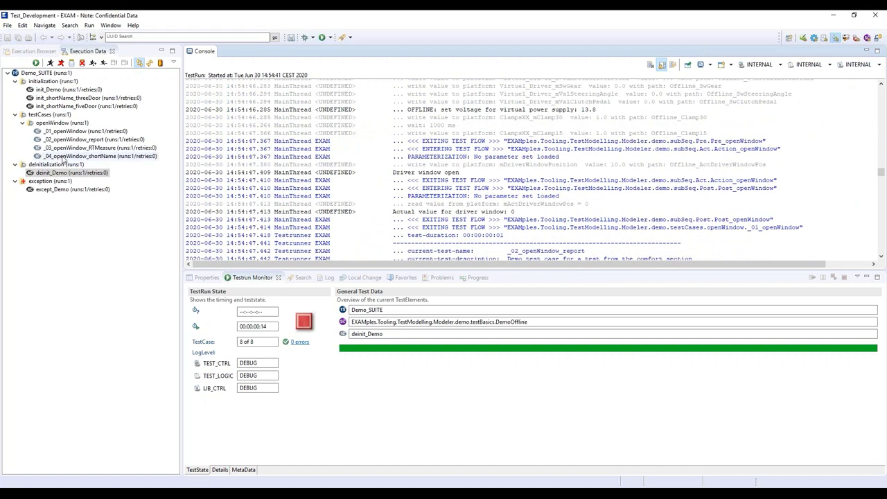
pyautogui.scroll(-1, 498, 145)
pyautogui.scroll(-15, 498, 146)
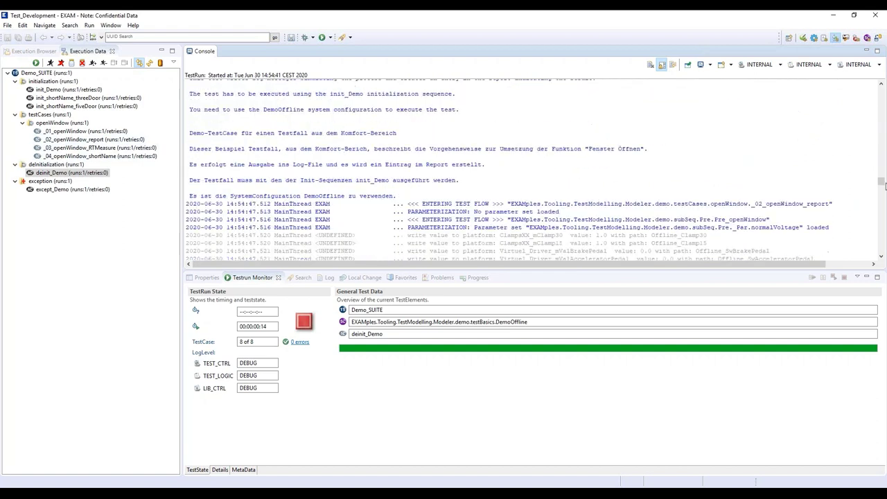
pyautogui.moveTo(881, 200); pyautogui.dragTo(882, 253)
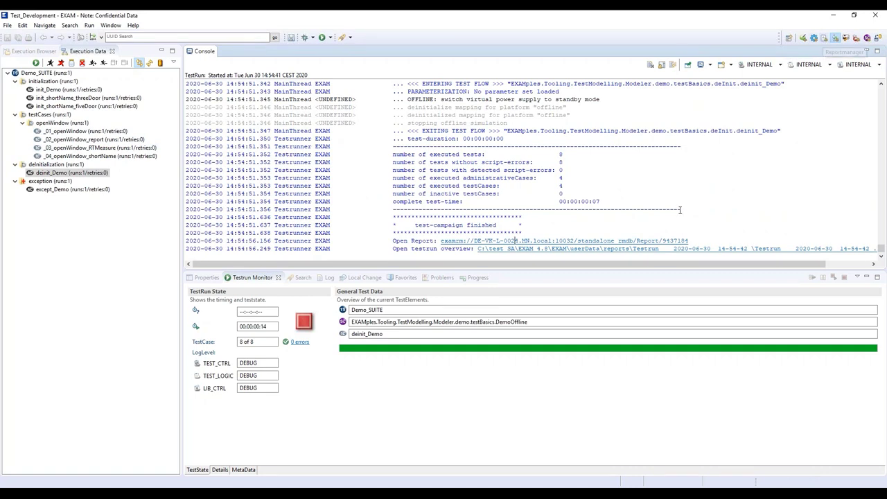
# Open the report Demo_SUITE__2020-06-30__14-54-44 from the latest reports of standalone_rmdb
pyautogui.click(824, 38)
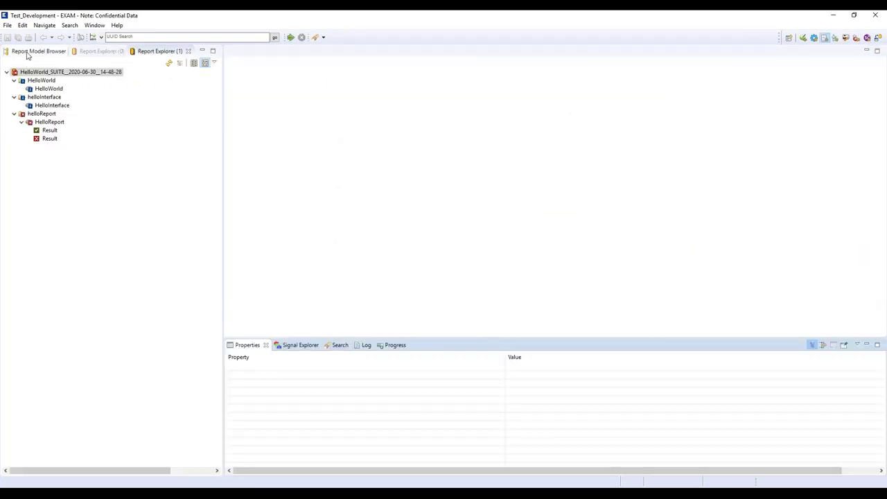
pyautogui.click(27, 54)
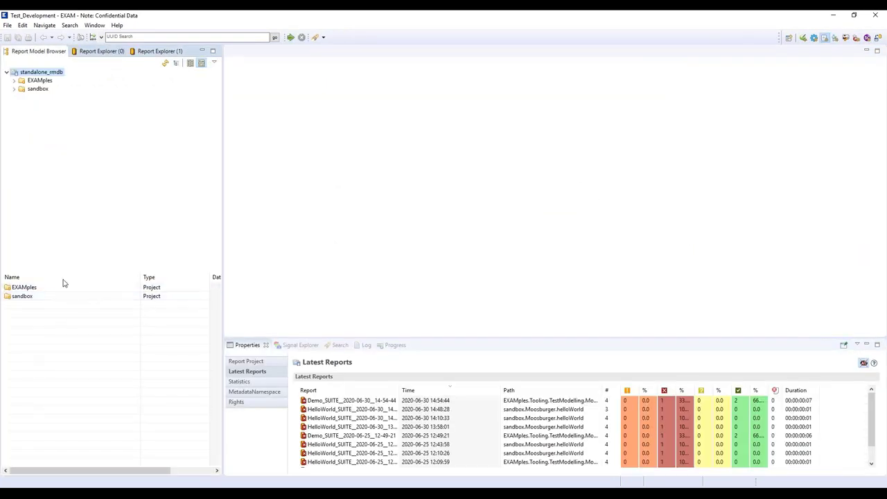
pyautogui.click(351, 404)
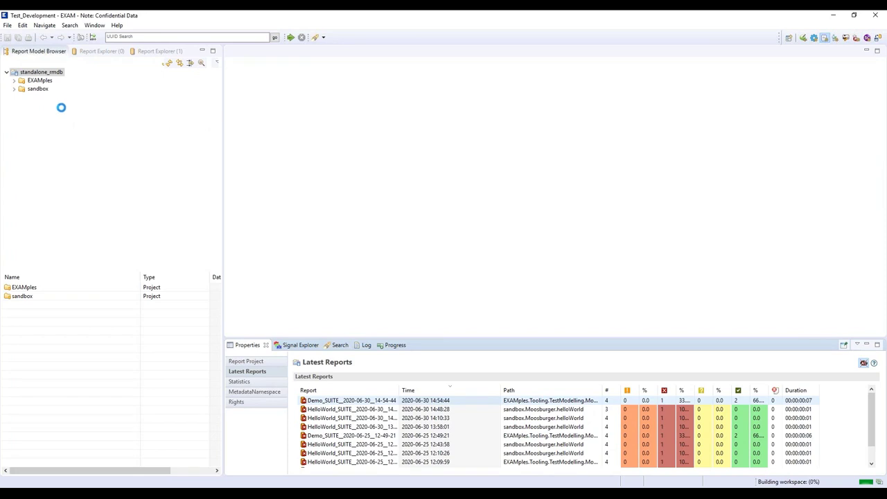
# View the RTData table and its default signal graph under _03_openWindow_RTMeasure in the report's openWindow test cases
pyautogui.click(15, 89)
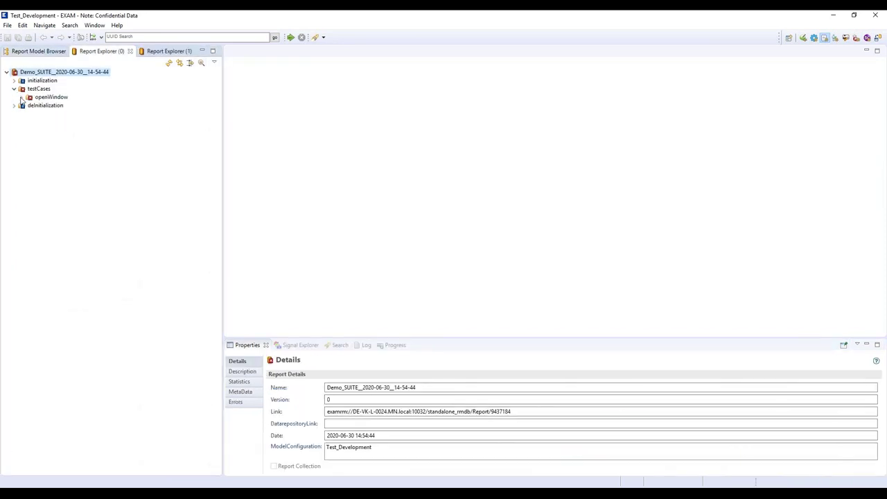
pyautogui.click(21, 97)
pyautogui.click(29, 123)
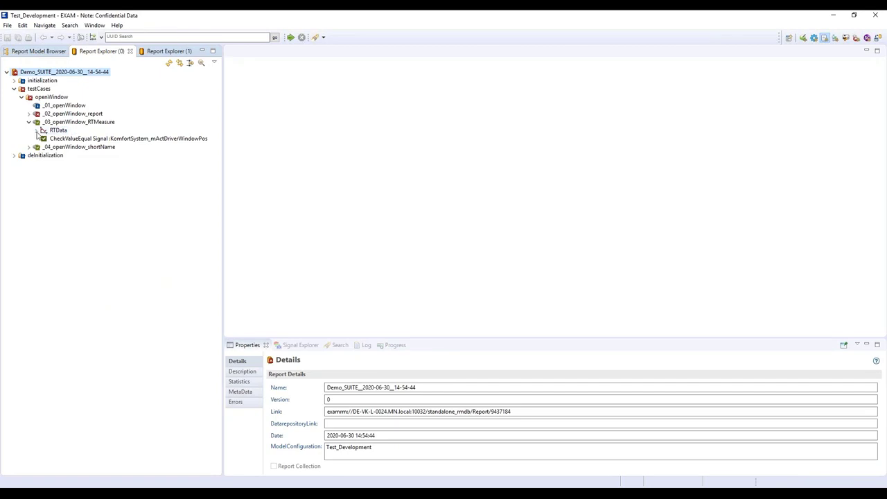
pyautogui.click(37, 131)
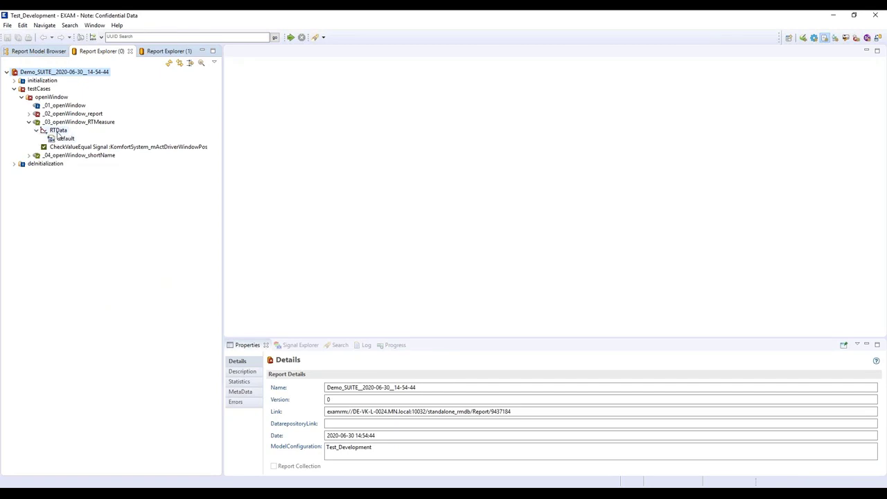
pyautogui.doubleClick(58, 131)
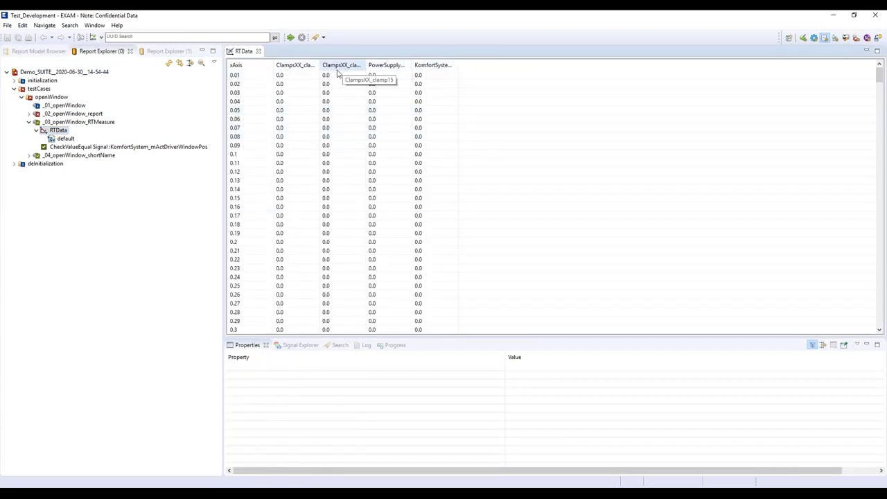
pyautogui.doubleClick(65, 138)
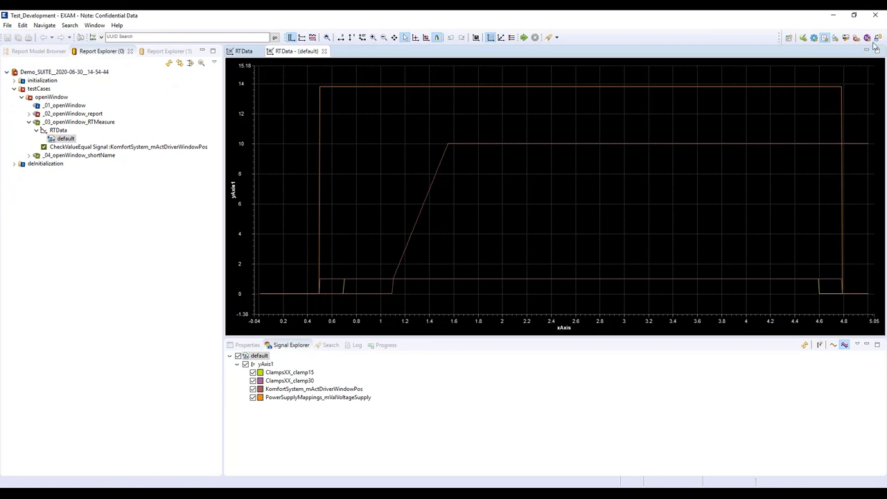
# Close the RTData table and its default signal graph and return to the model tree
pyautogui.click(807, 37)
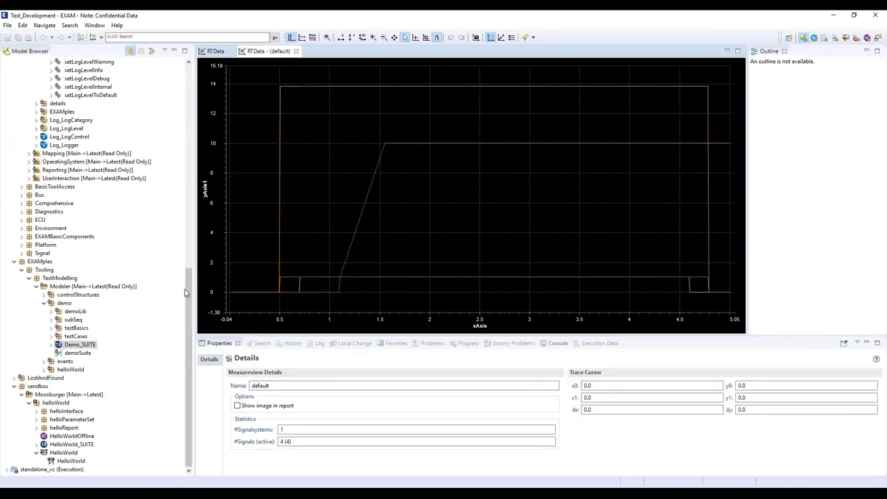
pyautogui.click(188, 324)
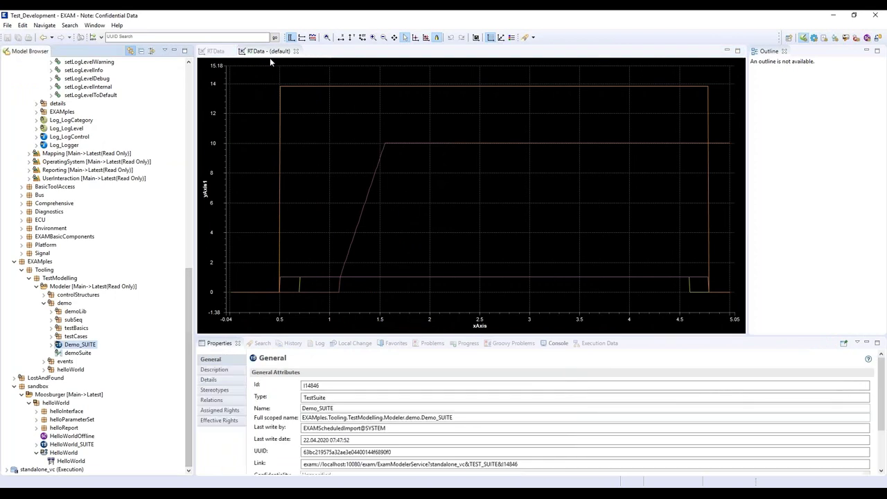
pyautogui.click(295, 51)
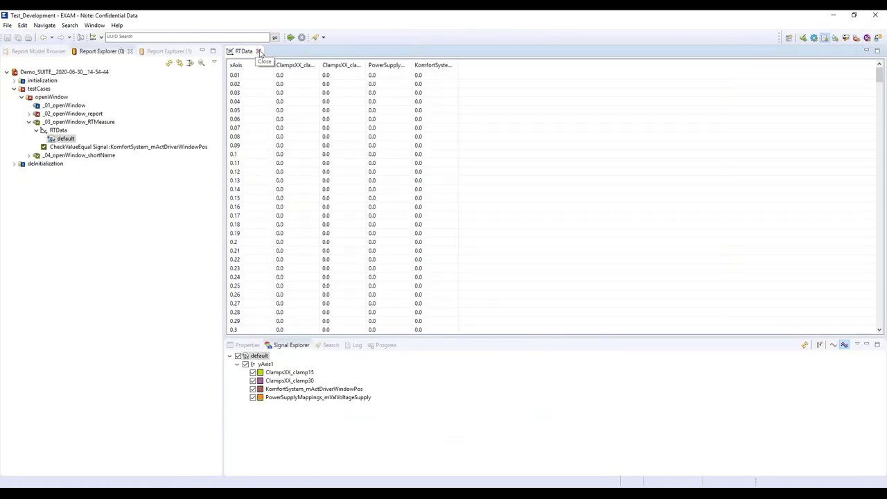
pyautogui.click(270, 51)
pyautogui.click(804, 39)
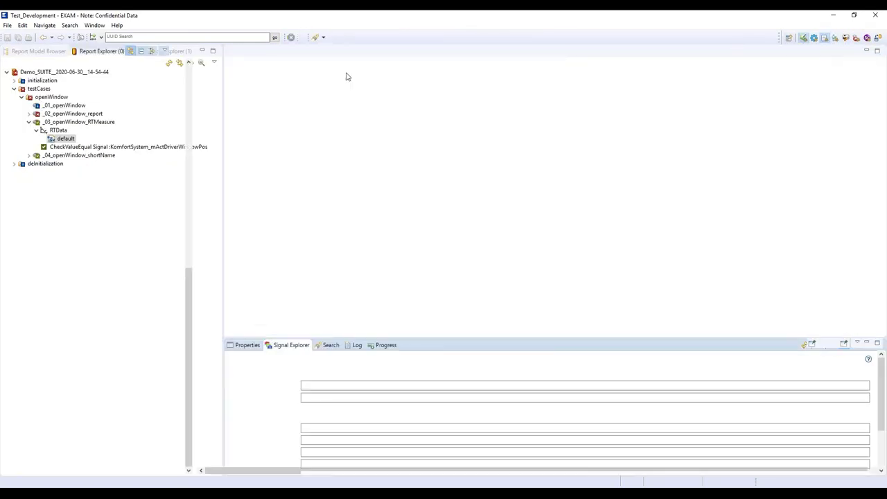
# Collapse the model tree and show the SimulationModel and ElectricalErrorSimulation contents under Platform in _1_library of standalone_vc (Development)
pyautogui.click(142, 51)
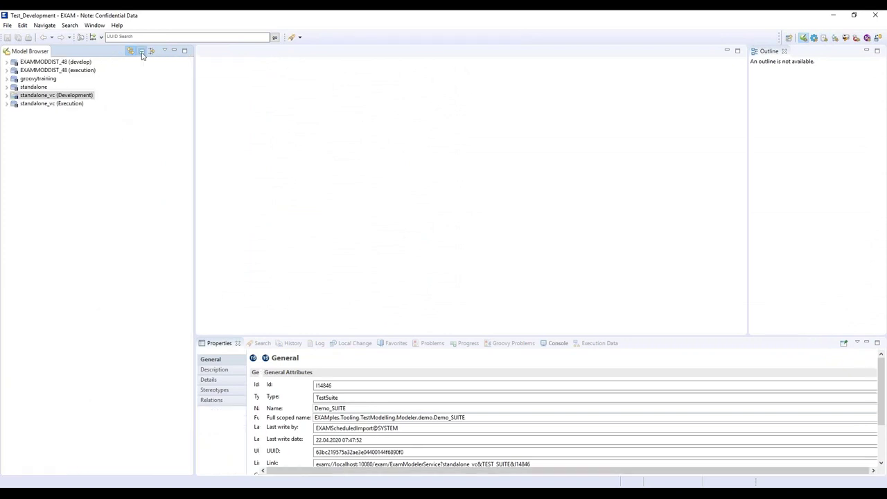
pyautogui.click(6, 96)
pyautogui.click(14, 113)
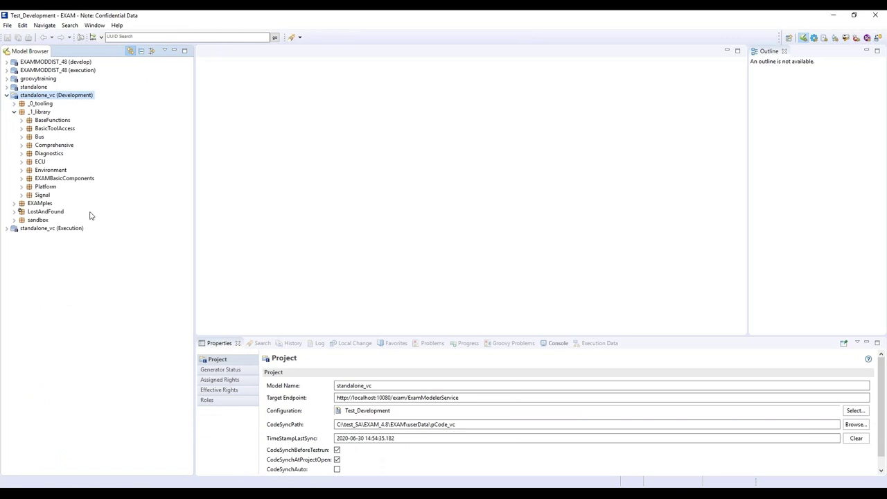
pyautogui.click(21, 186)
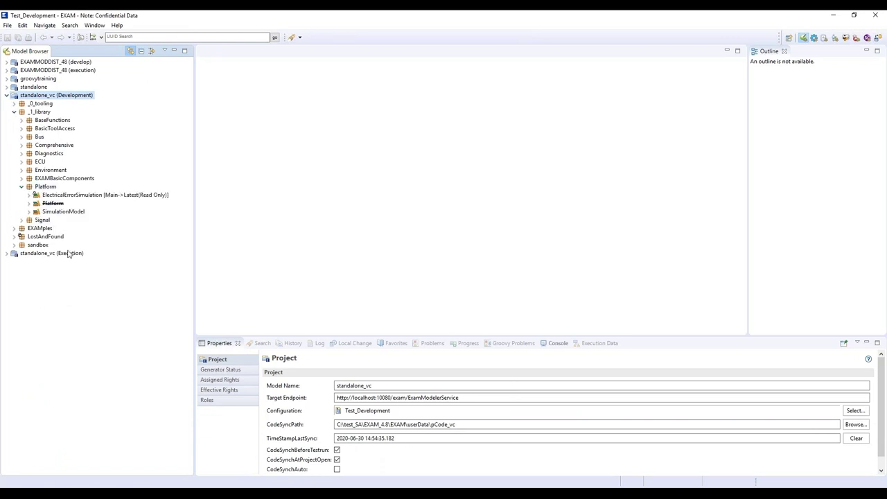
pyautogui.click(29, 212)
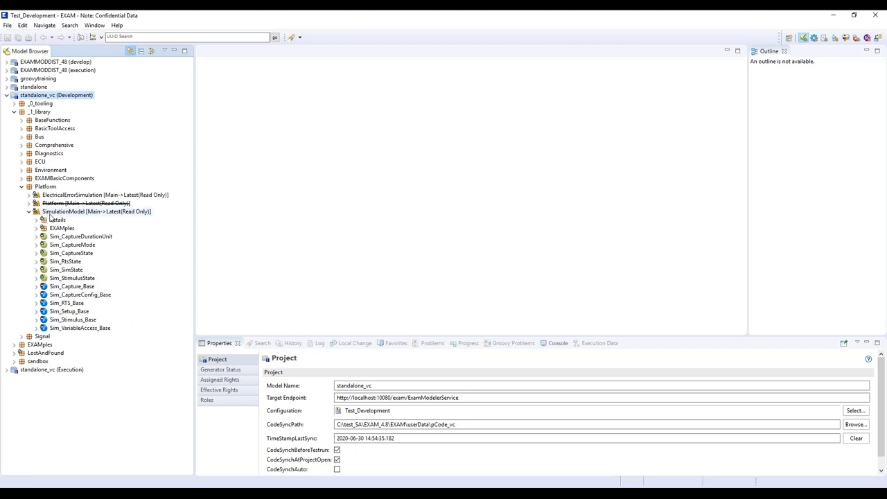
pyautogui.click(28, 194)
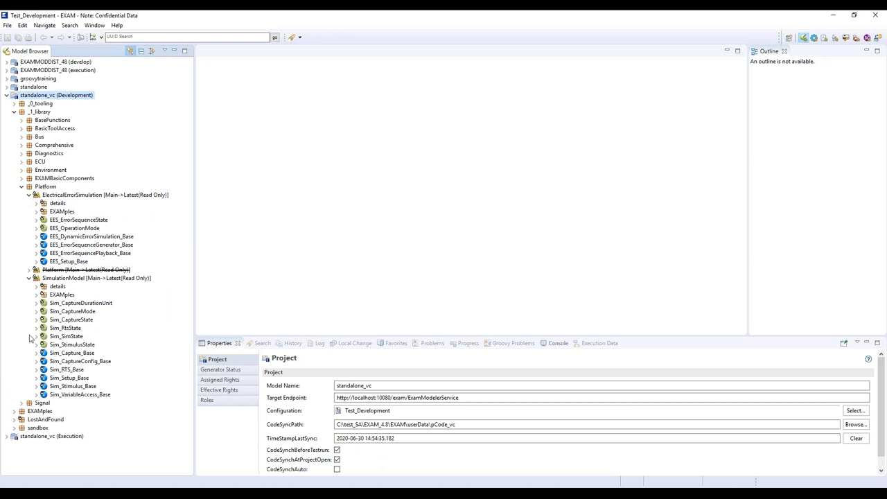